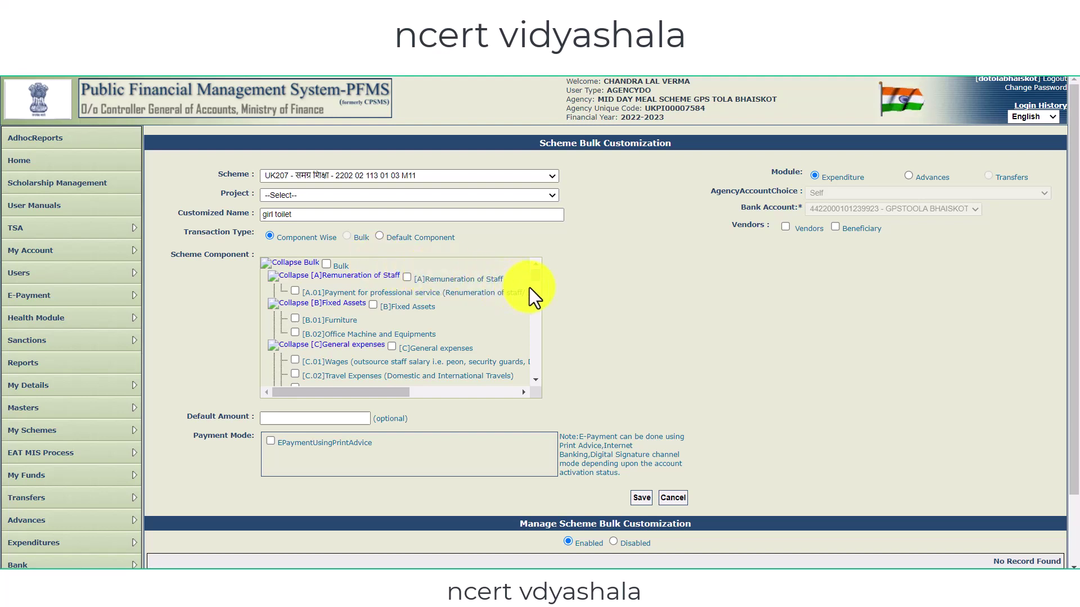
Step: Include component [F.01.03.01] Strengthening of Schools - NR in the customization and select four vendors: RATHOR HARDWARE STORE and three individuals
scroll(528, 288, down, 10)
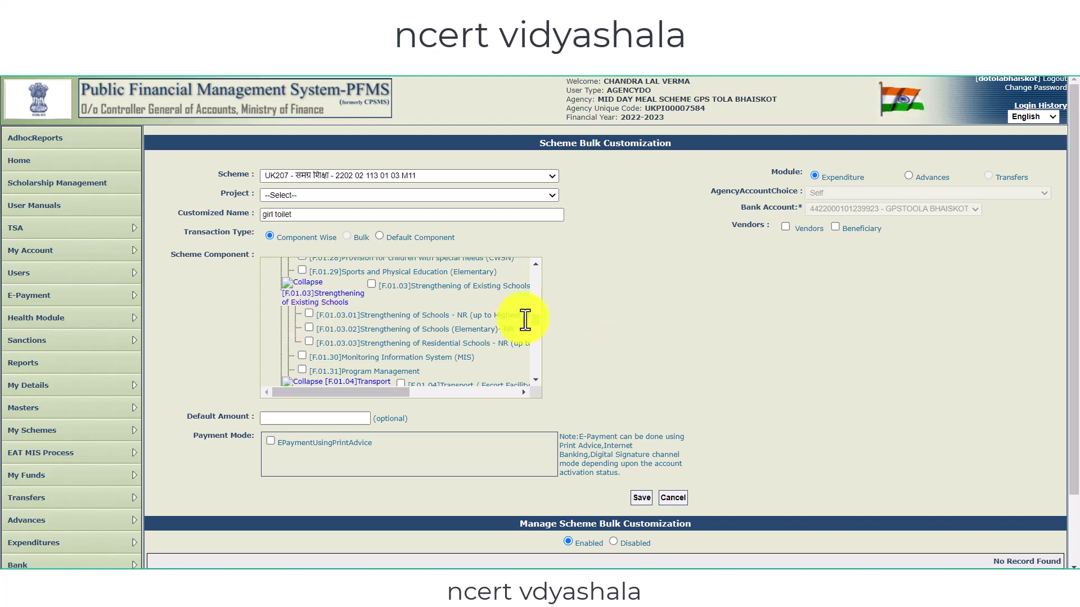
click(309, 314)
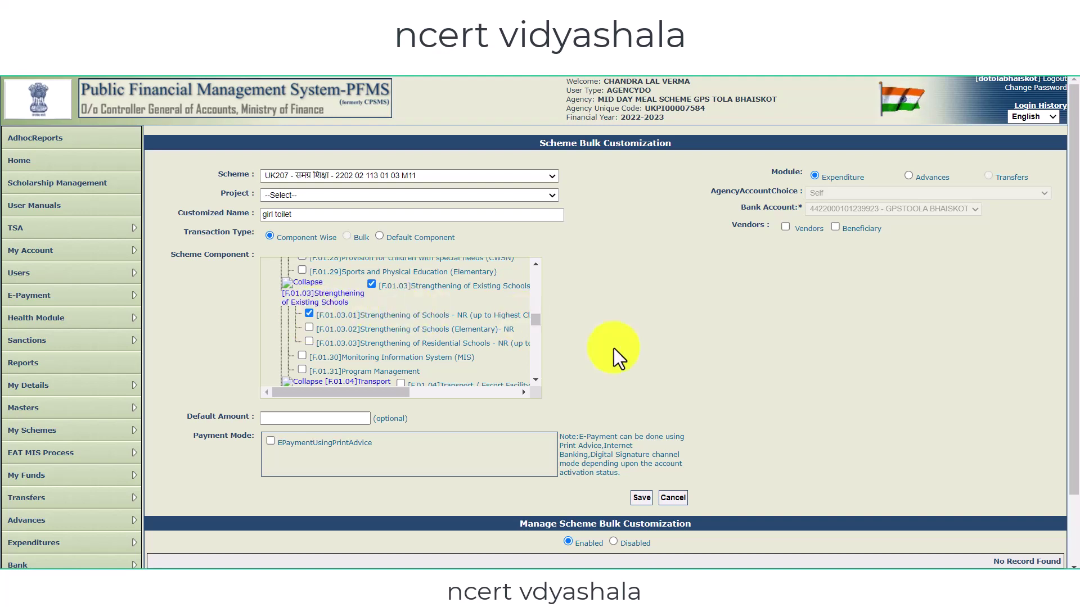
click(785, 226)
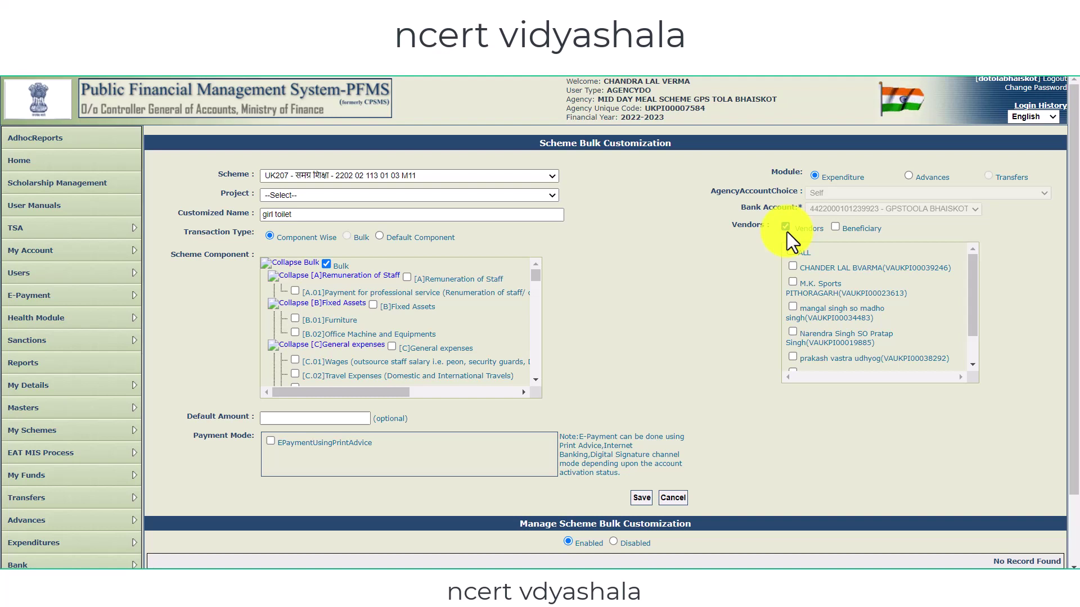
click(786, 228)
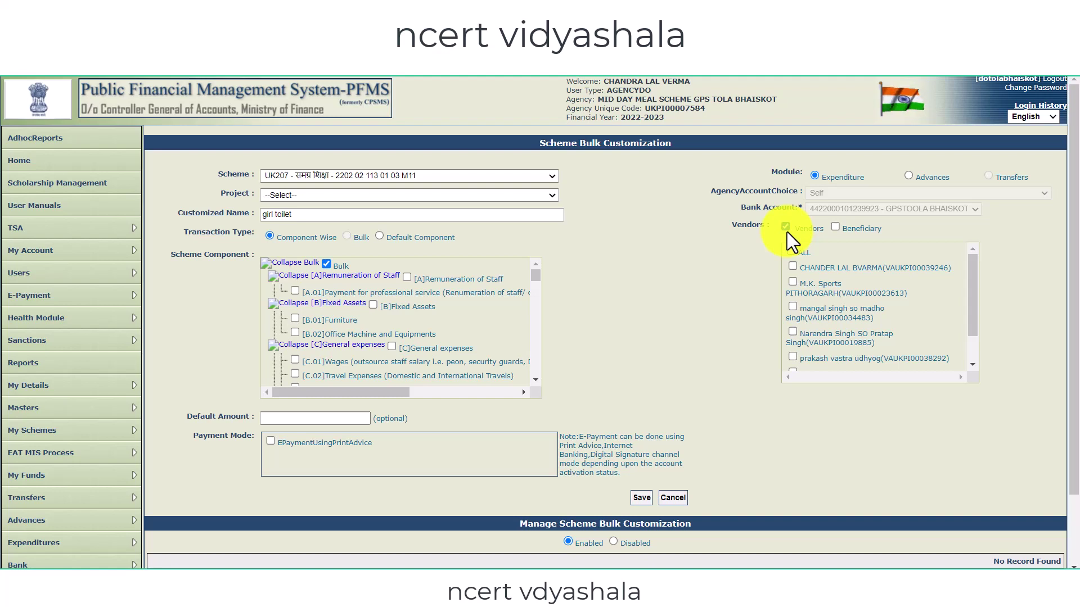
scroll(808, 337, down, 1)
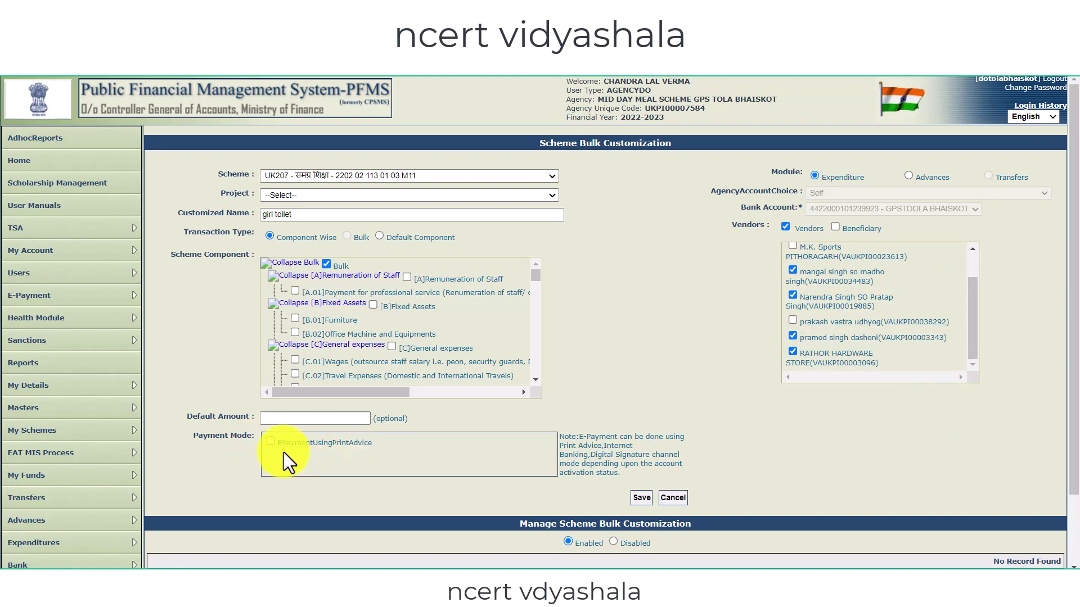
Step: Enable EPaymentUsingPrintAdvice as the payment mode and try to save the customization
click(271, 442)
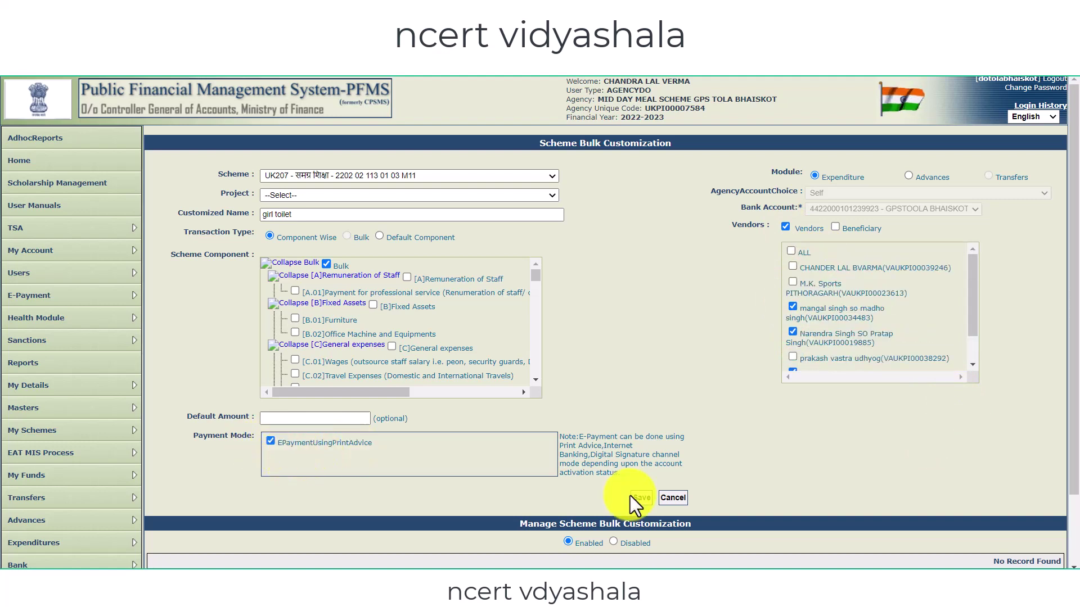
click(291, 420)
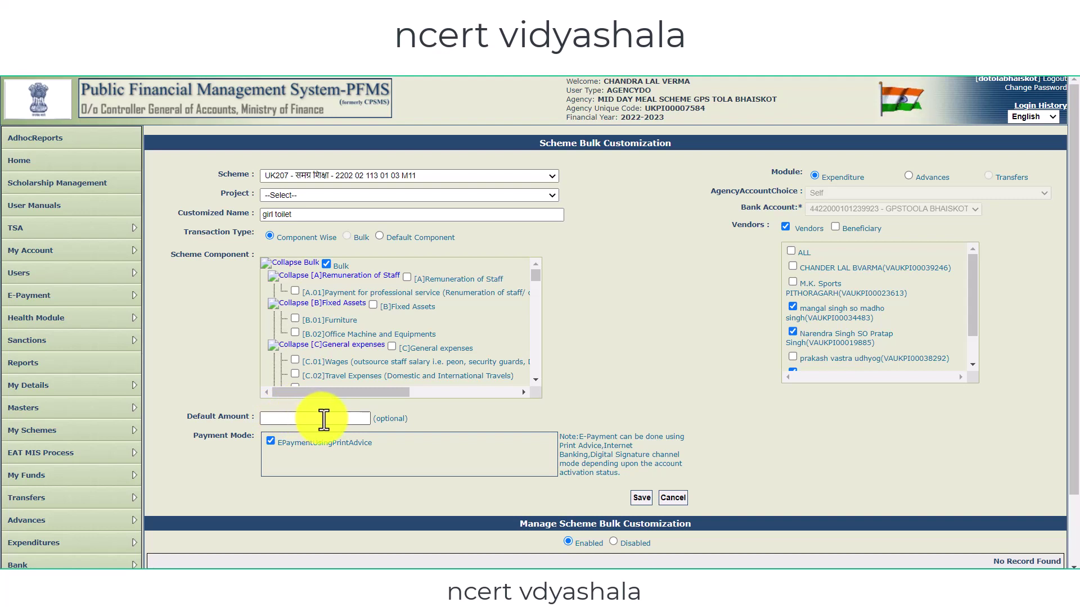
click(640, 499)
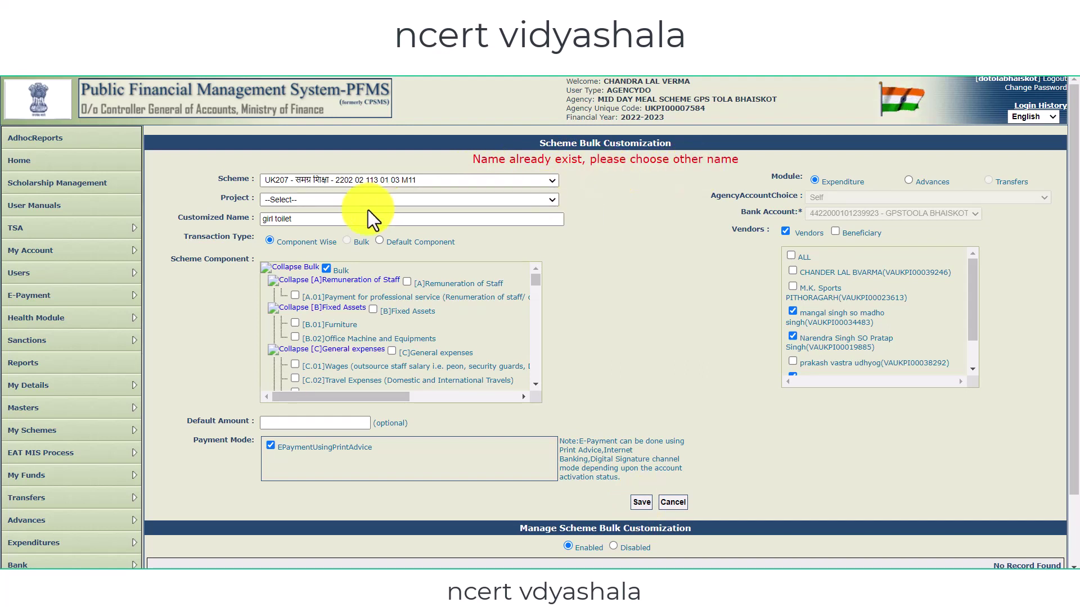
Step: Change the customized name to "balika shauchalay" and save the scheme customization
triple_click(282, 219)
key(BackSpace)
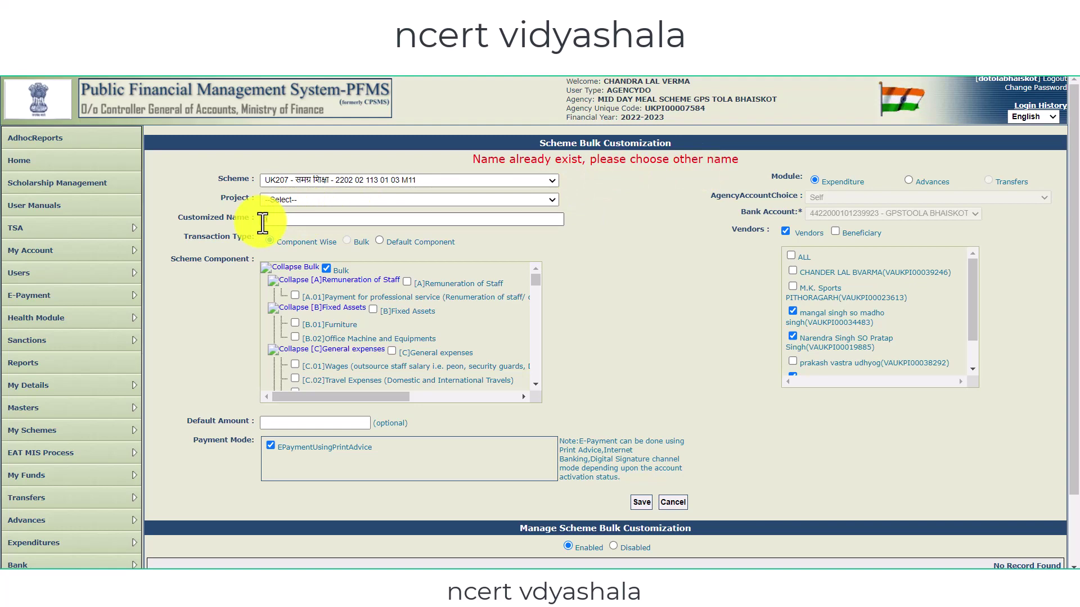
text(balika shauchalay)
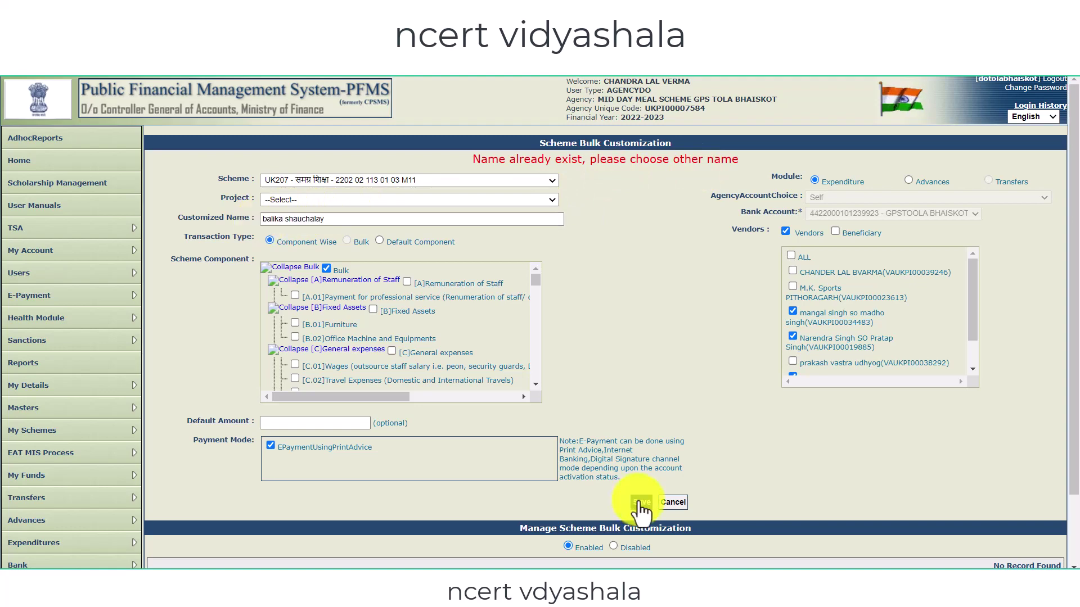
click(641, 503)
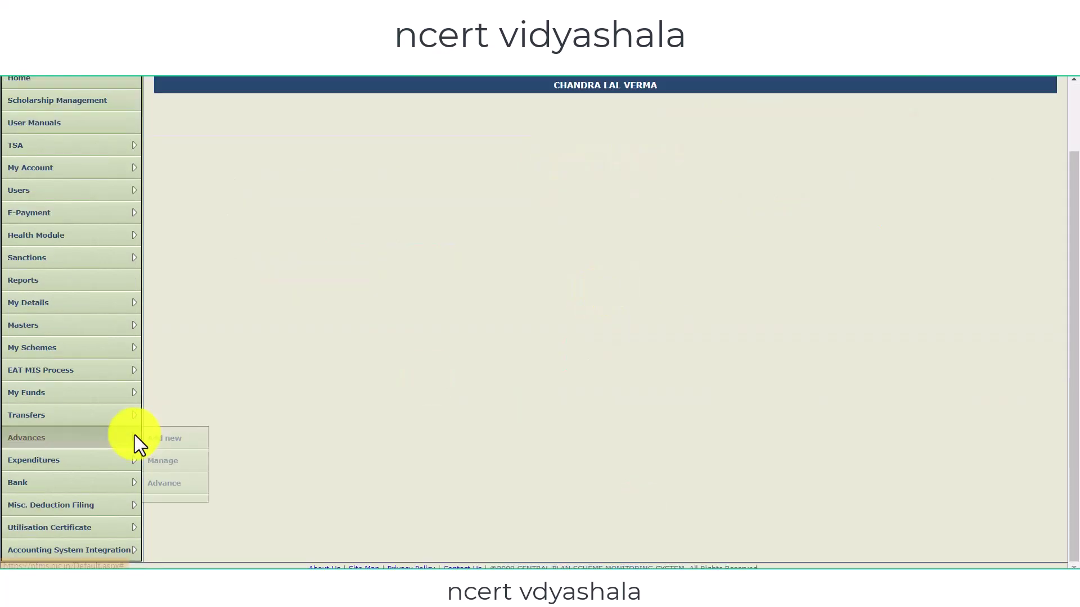
mouse_move(133, 464)
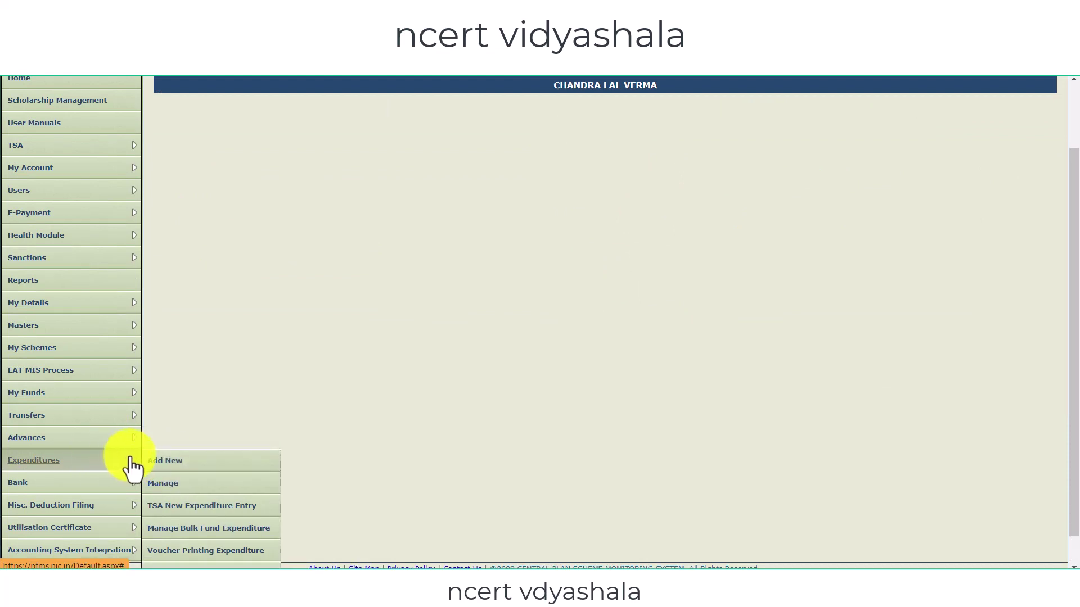
click(172, 467)
click(547, 196)
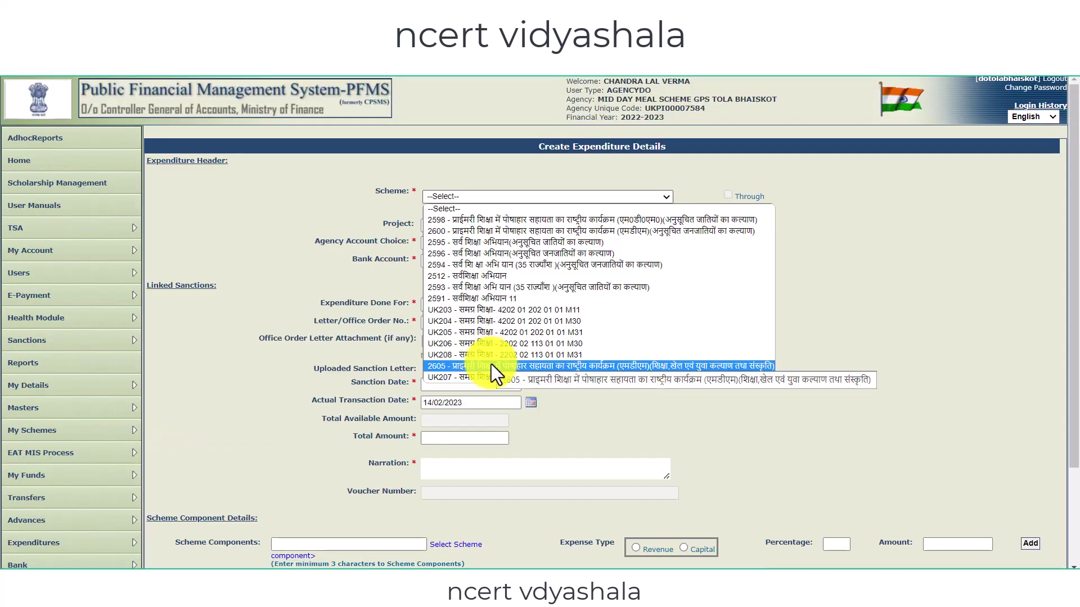
click(485, 375)
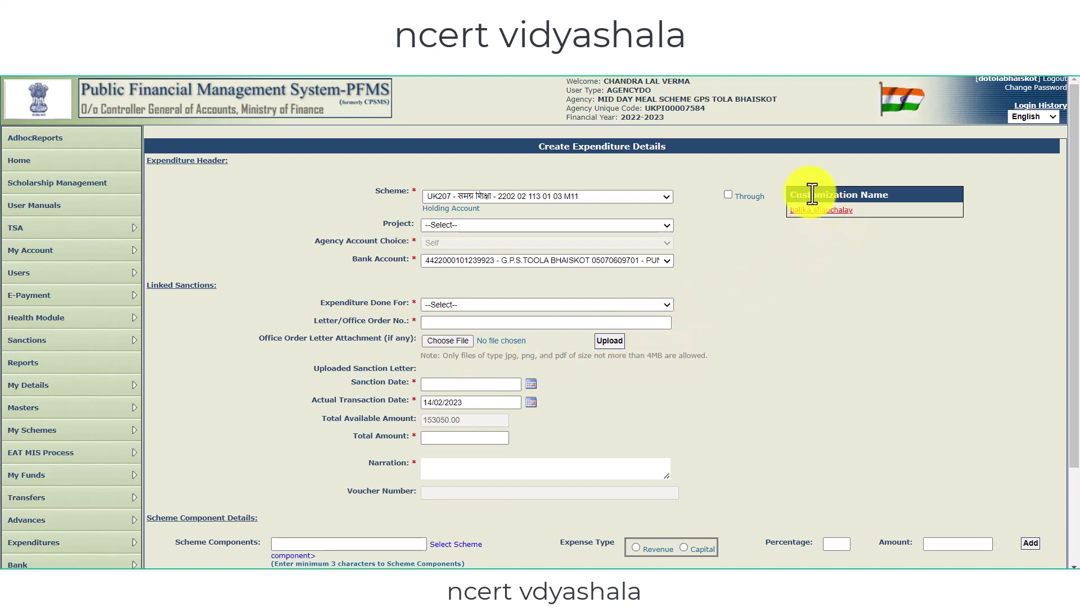
click(834, 213)
click(813, 211)
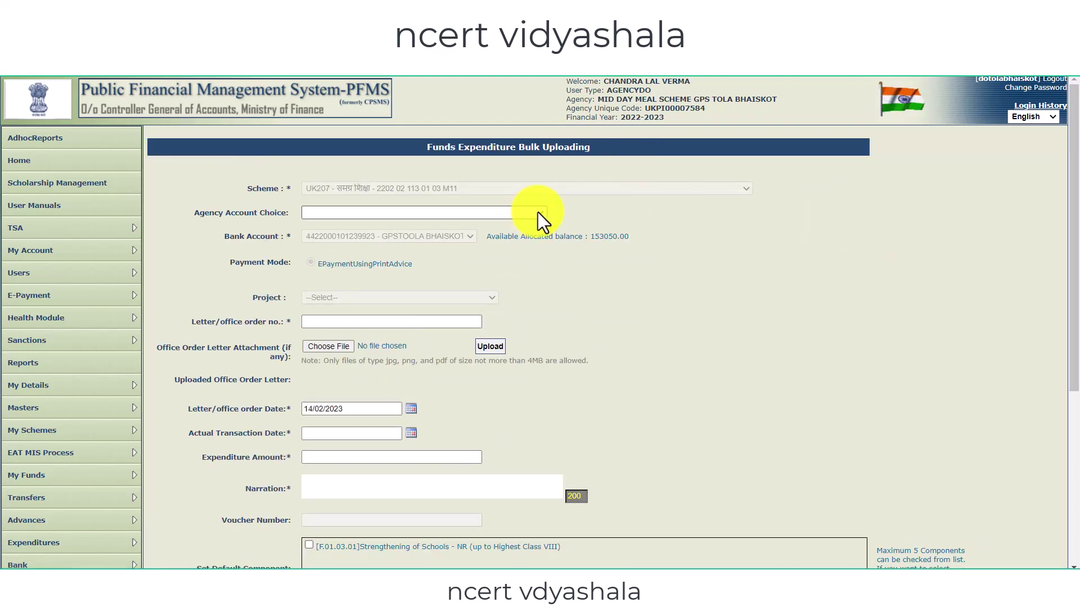
Step: Enter the letter/office order number and set the actual transaction date to 14/02/2023
click(321, 324)
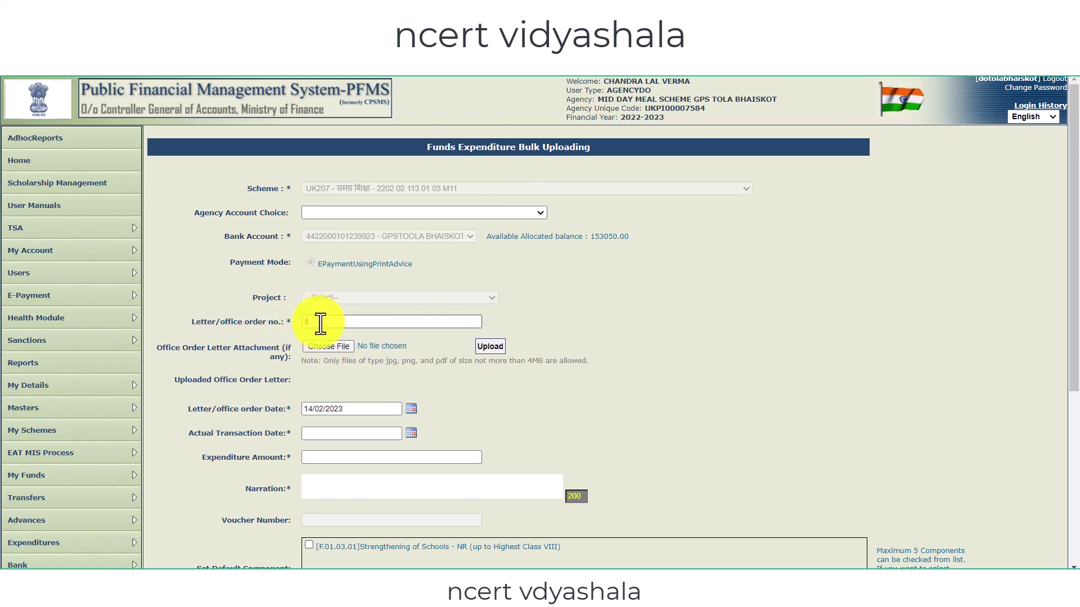
text(smc03/4)
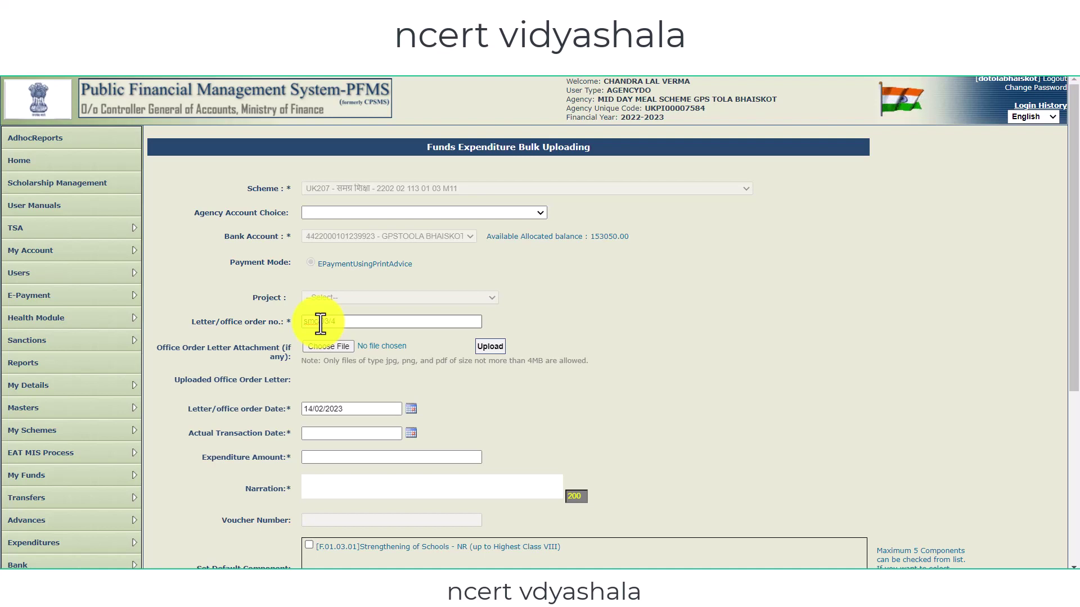
text(feb23)
click(348, 433)
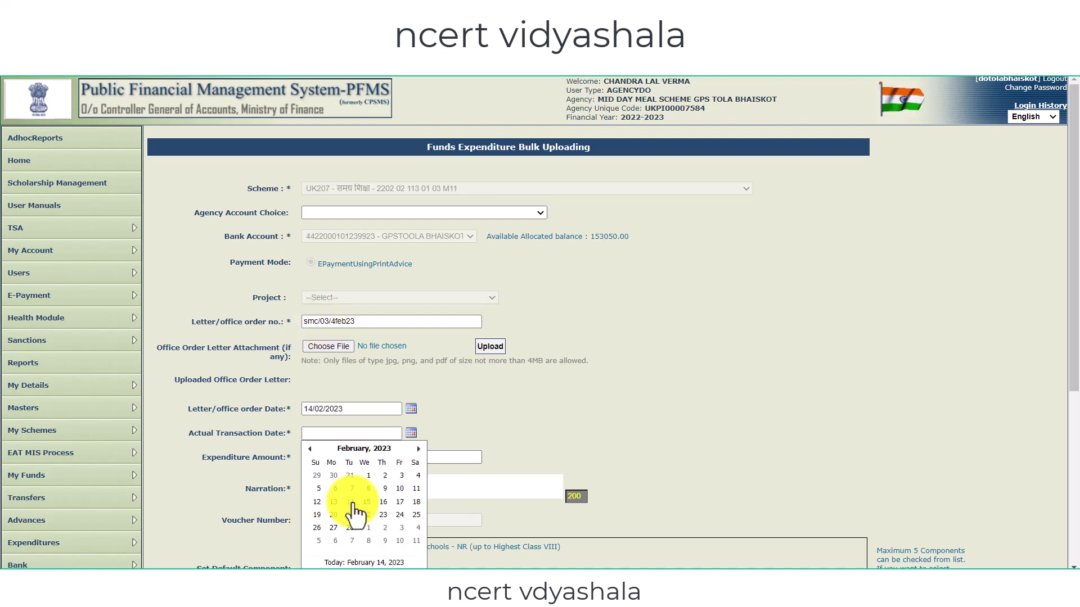
click(355, 513)
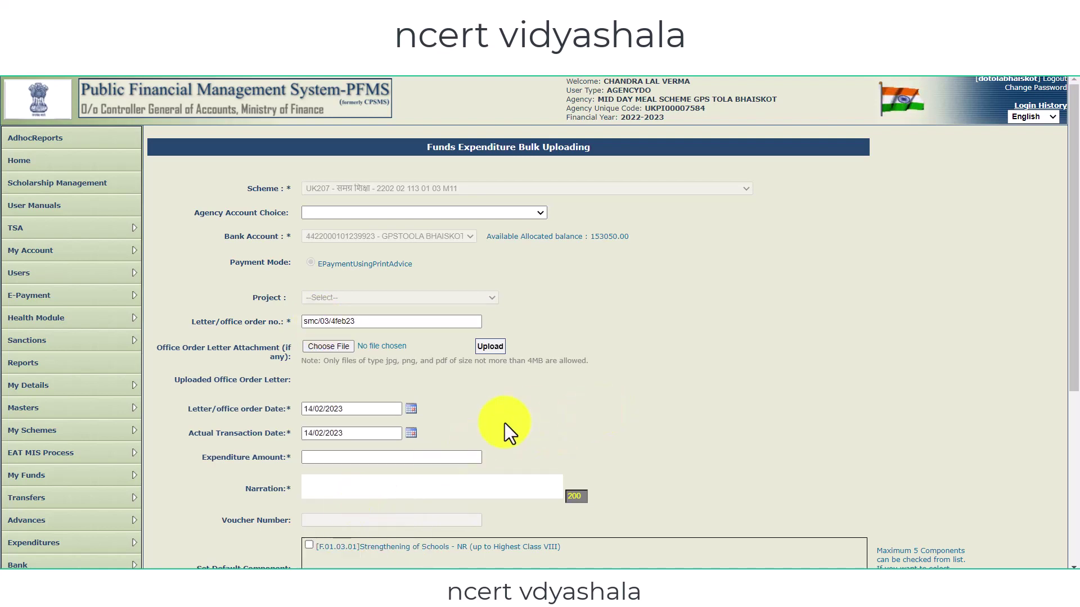
Step: Enter an expenditure amount of 142384 and the narration "girls toilel second installment"
click(410, 460)
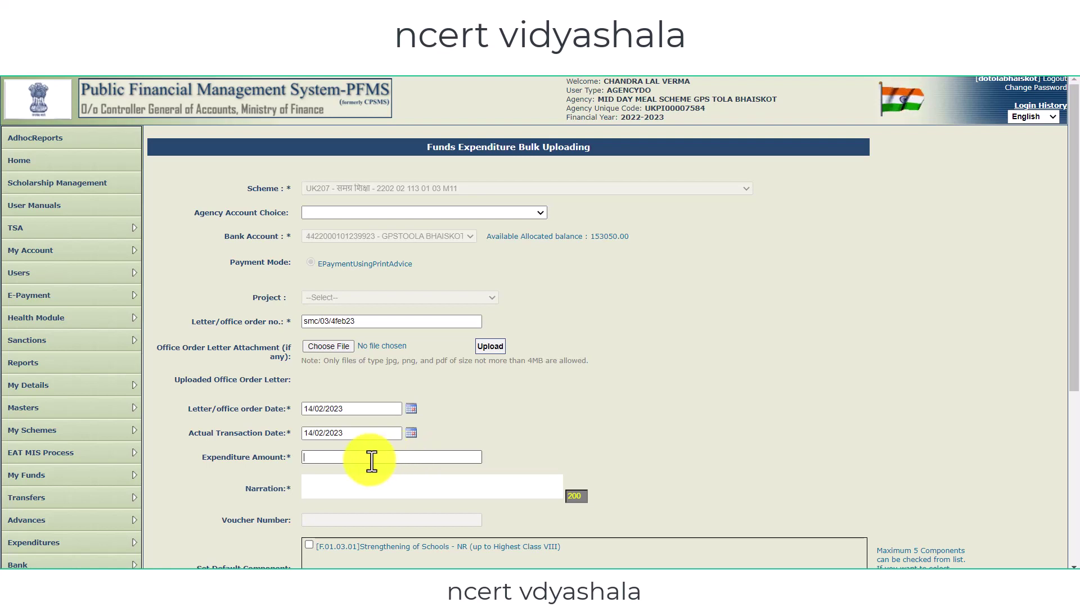
text(42)
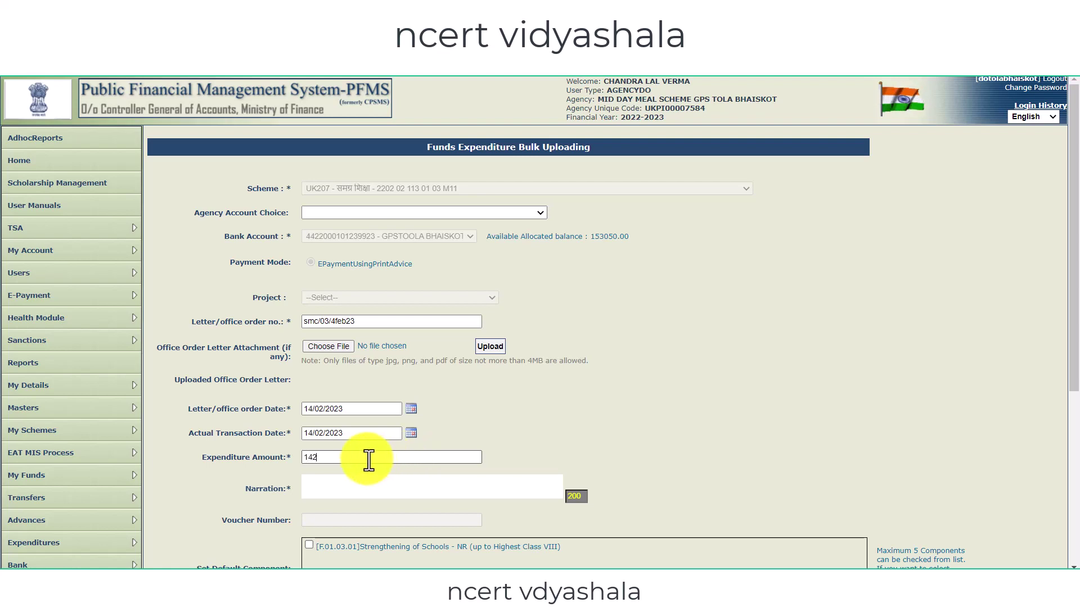
text(384)
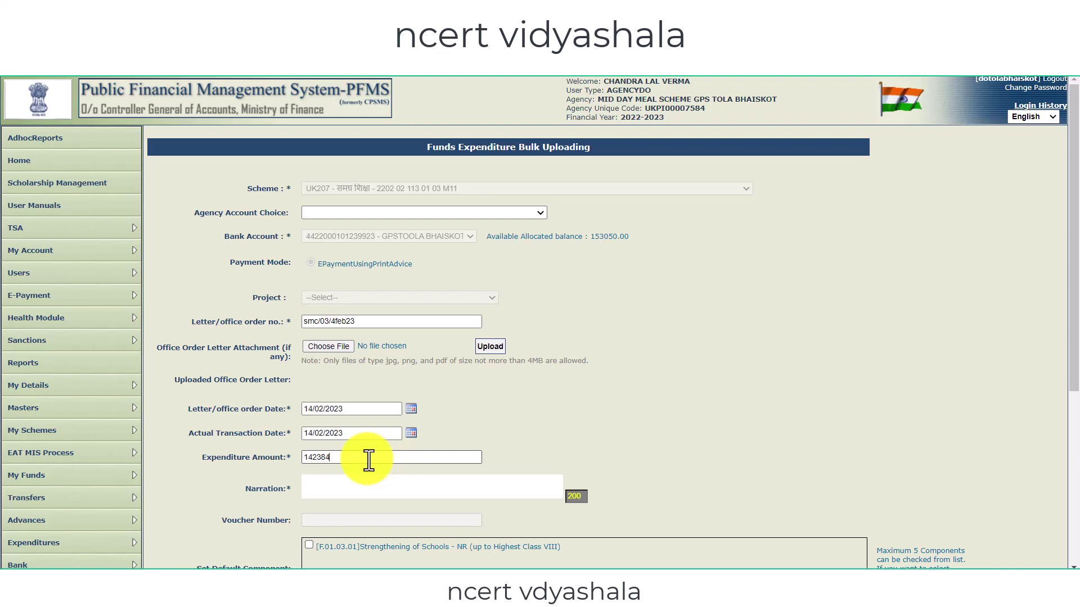
scroll(375, 322, down, 3)
text(g)
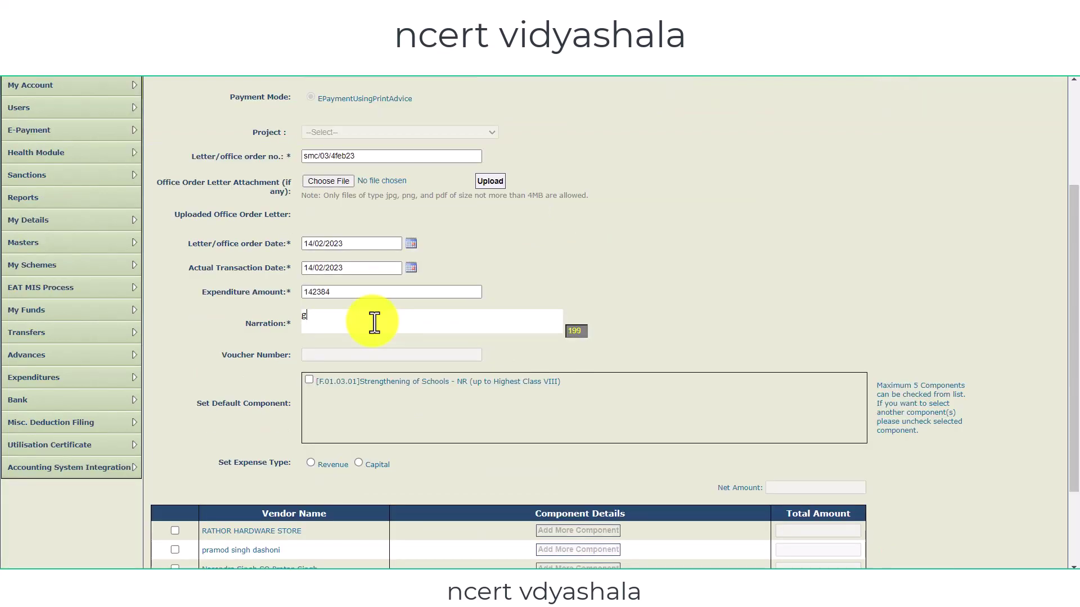
text(irls toilel second installment)
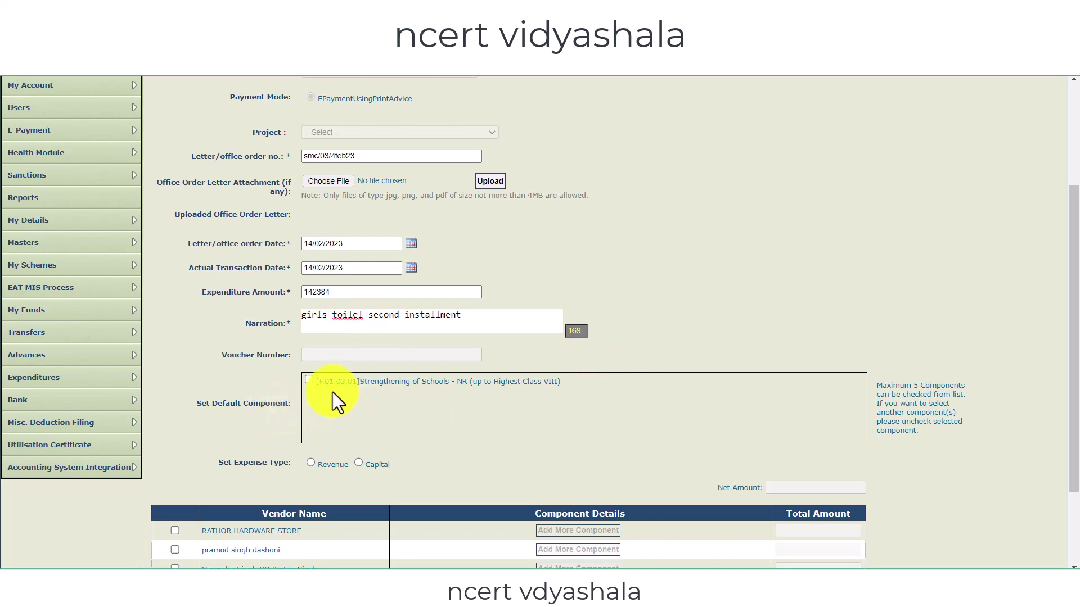
Step: Set [F.01.03.01] Strengthening of Schools - NR as the default component with expense type Revenue
click(313, 383)
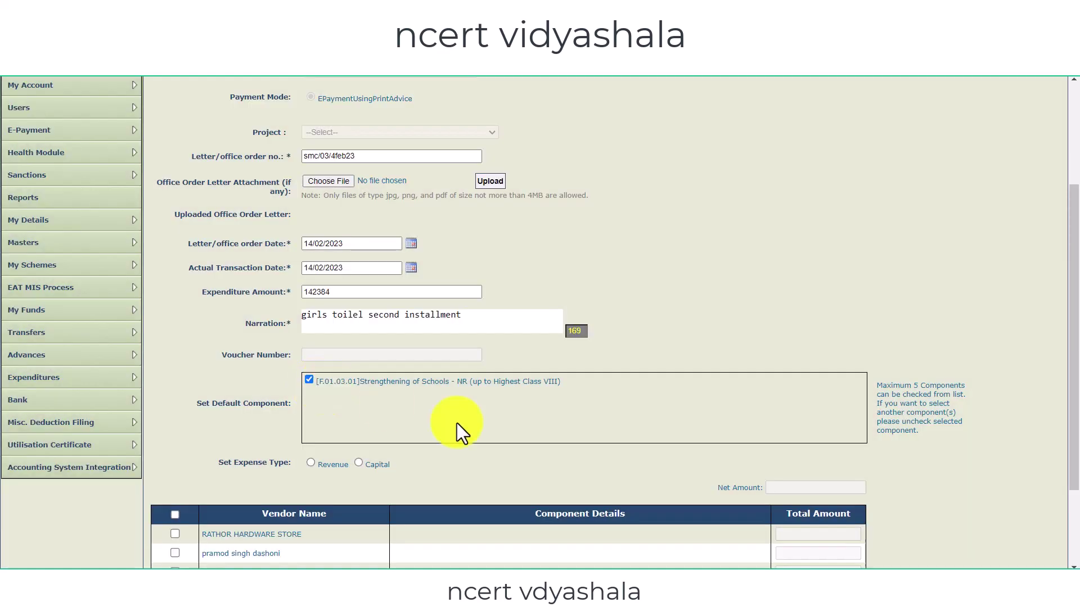
click(311, 381)
click(311, 462)
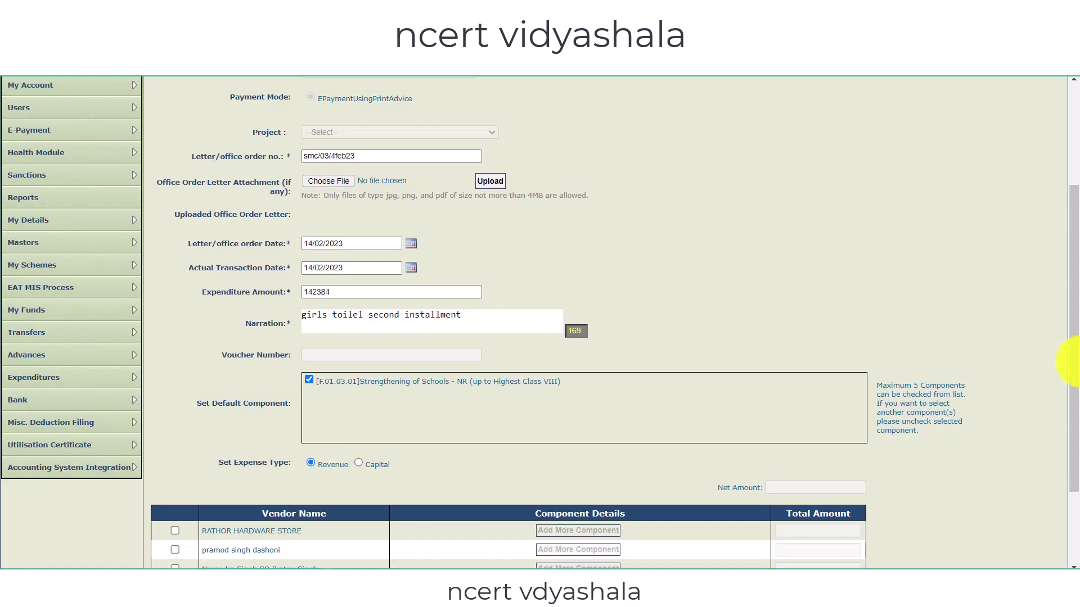
Step: Include RATHOR HARDWARE STORE with an amount of 50000 and the second listed vendor with 71632
drag(1075, 363, 1061, 441)
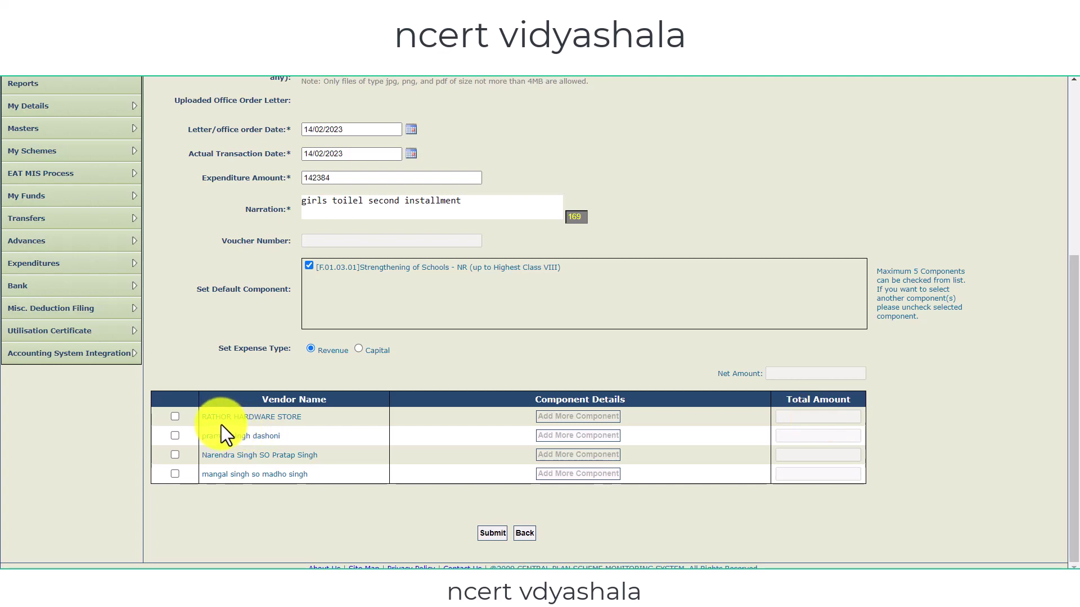
click(174, 416)
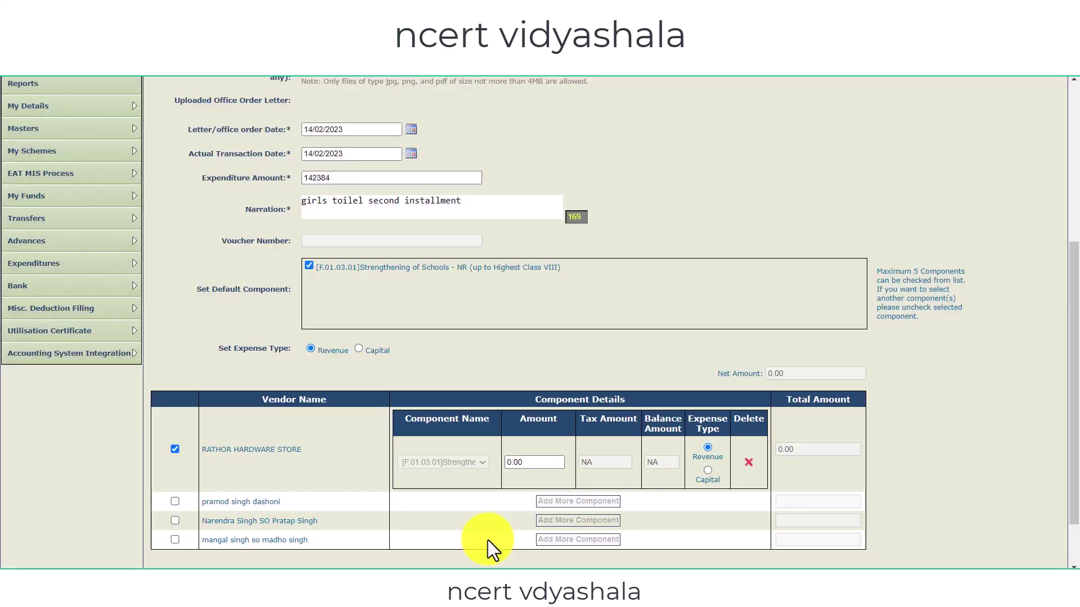
scroll(566, 413, down, 2)
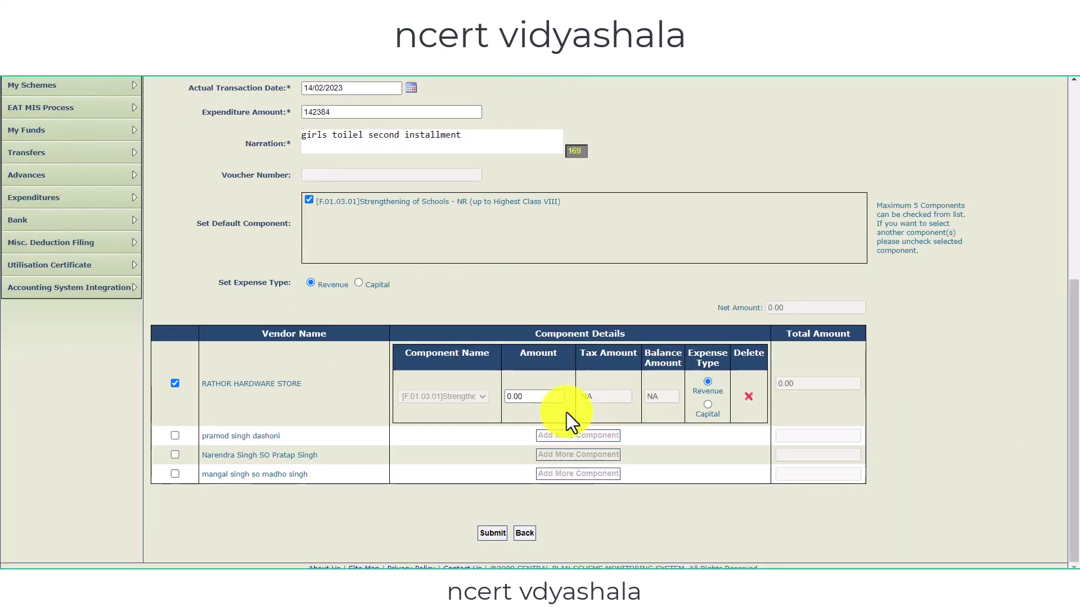
click(528, 396)
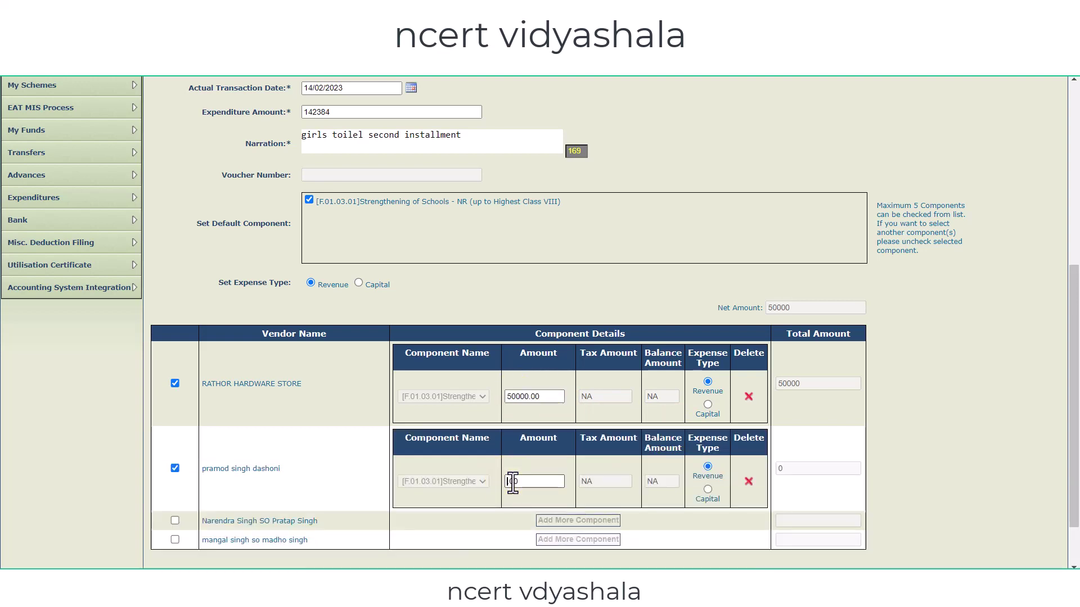
key(BackSpace)
text(71632)
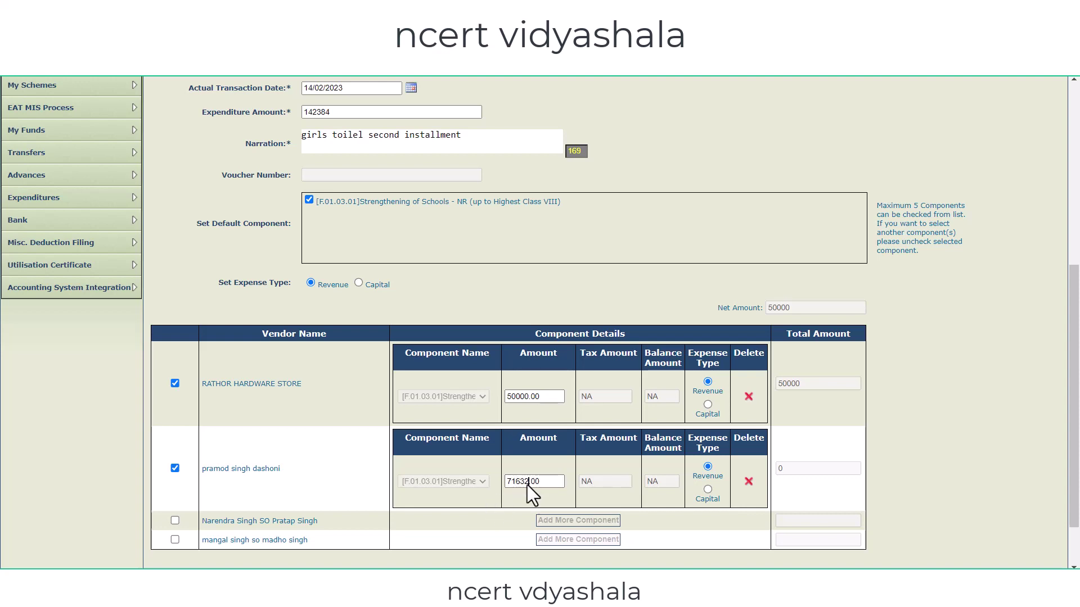
Step: Include the third listed vendor in the expenditure with an amount of 8512
drag(1072, 306, 1074, 393)
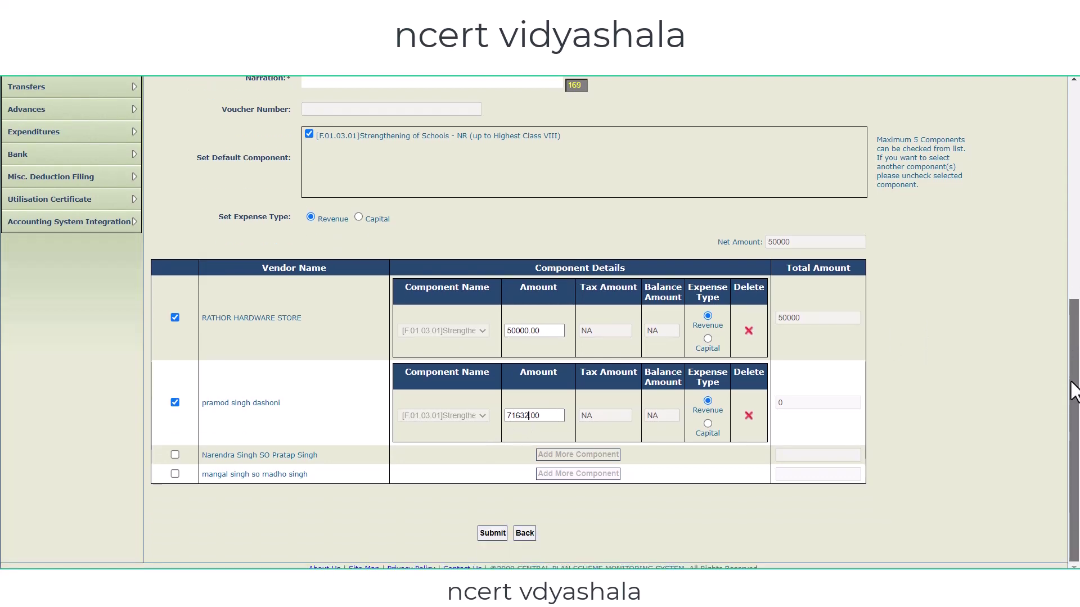
click(174, 458)
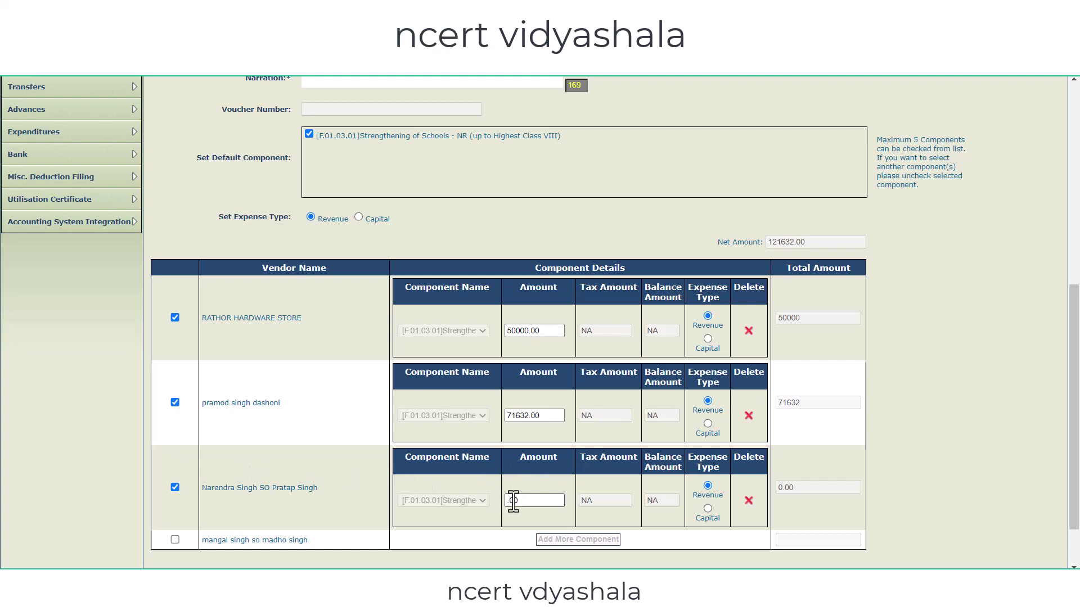
text(8512)
click(906, 464)
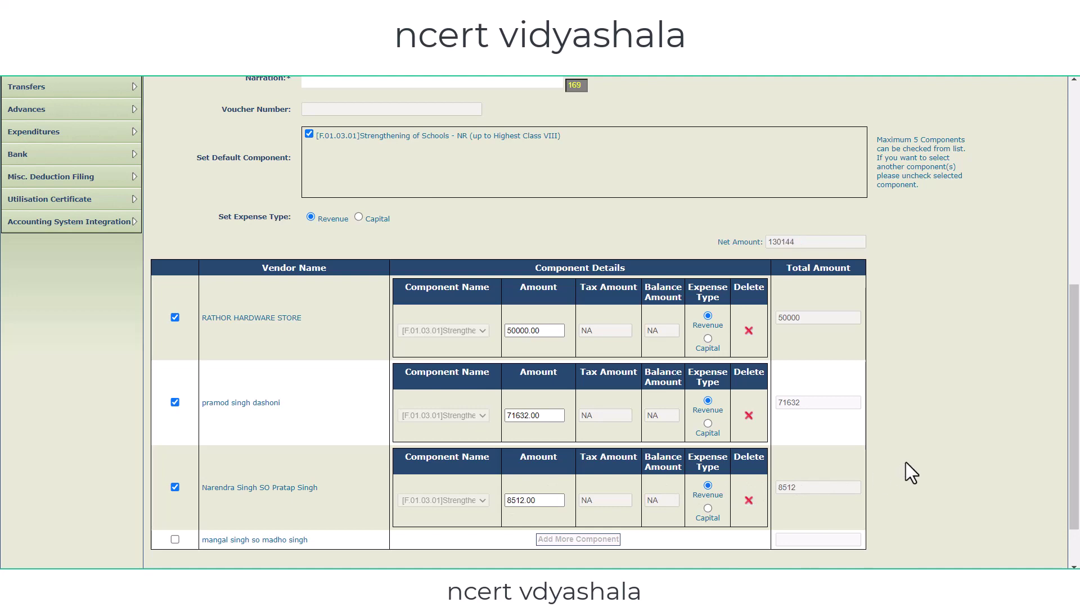
Step: Include the fourth listed vendor in the expenditure with an amount of 12240
click(175, 540)
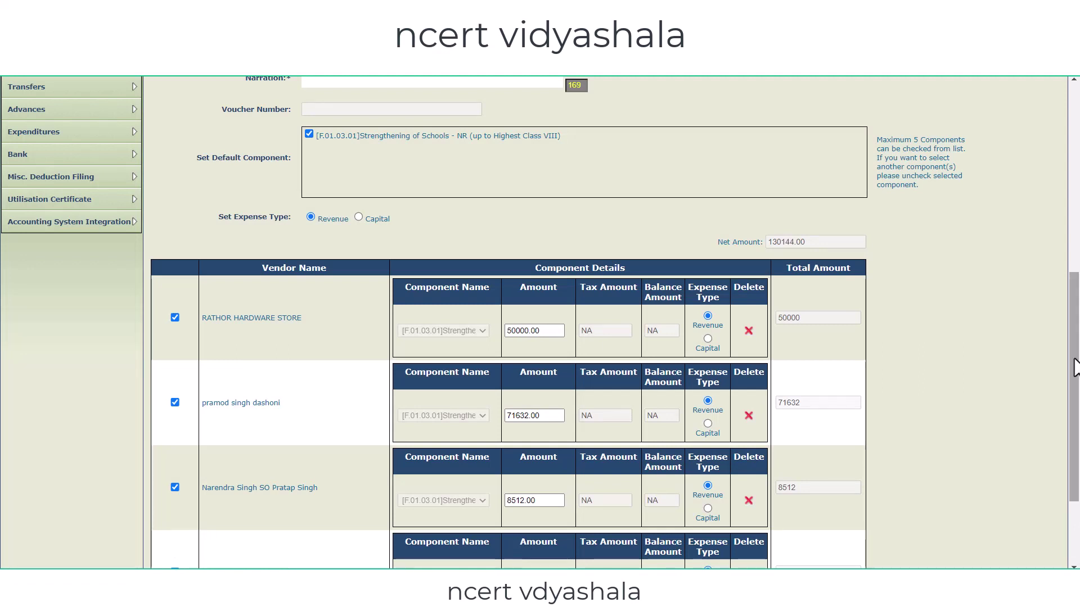
scroll(1070, 441, down, 3)
scroll(1071, 443, down, 2)
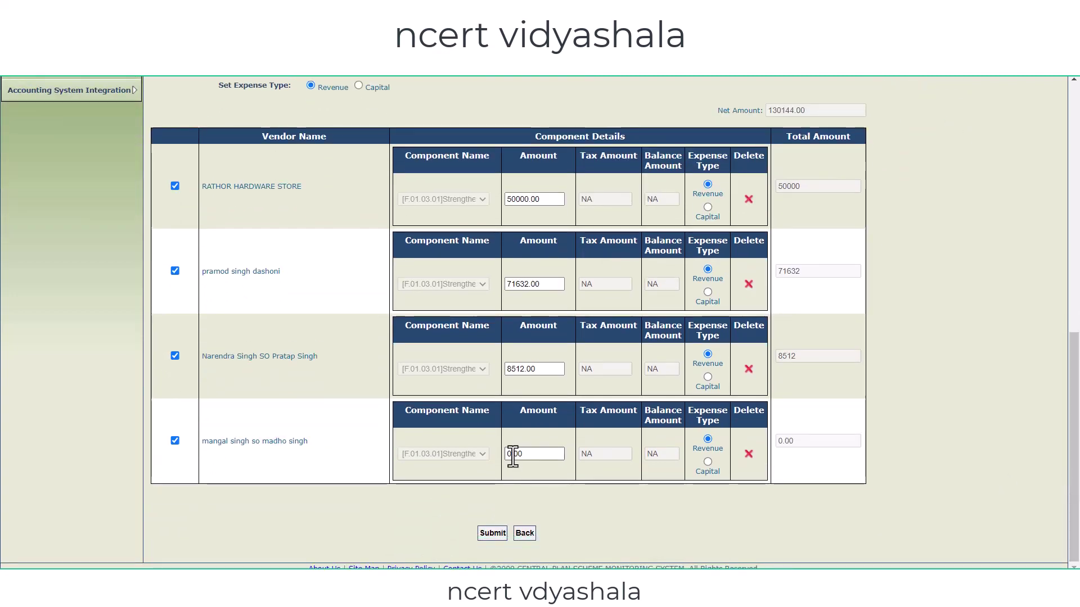
text(12240)
click(1077, 301)
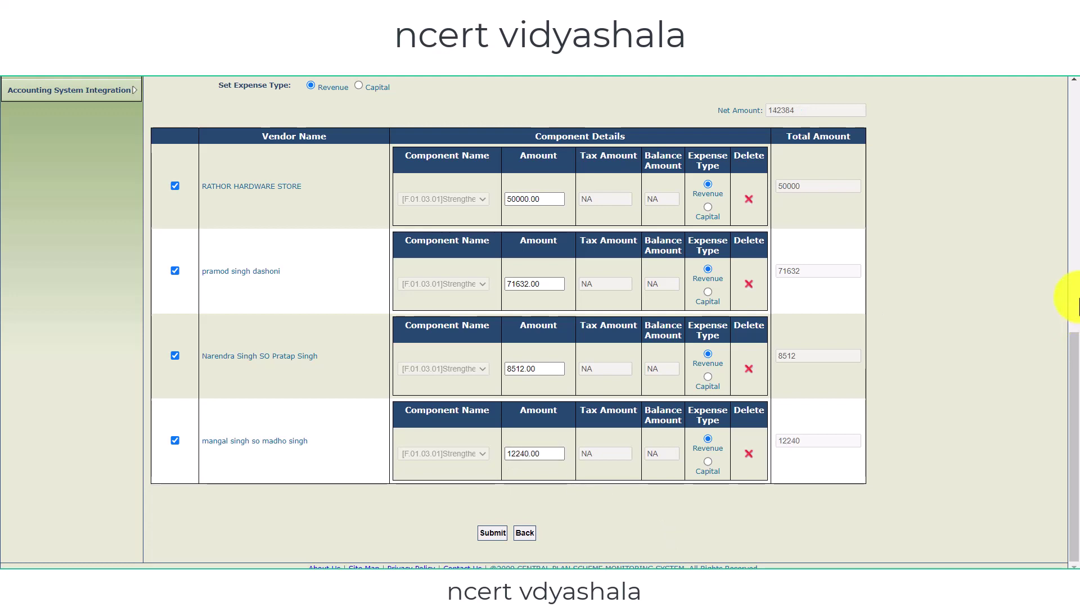
Step: Submit the bulk expenditure, acknowledge the voucher number and proceed with the payee details
click(490, 537)
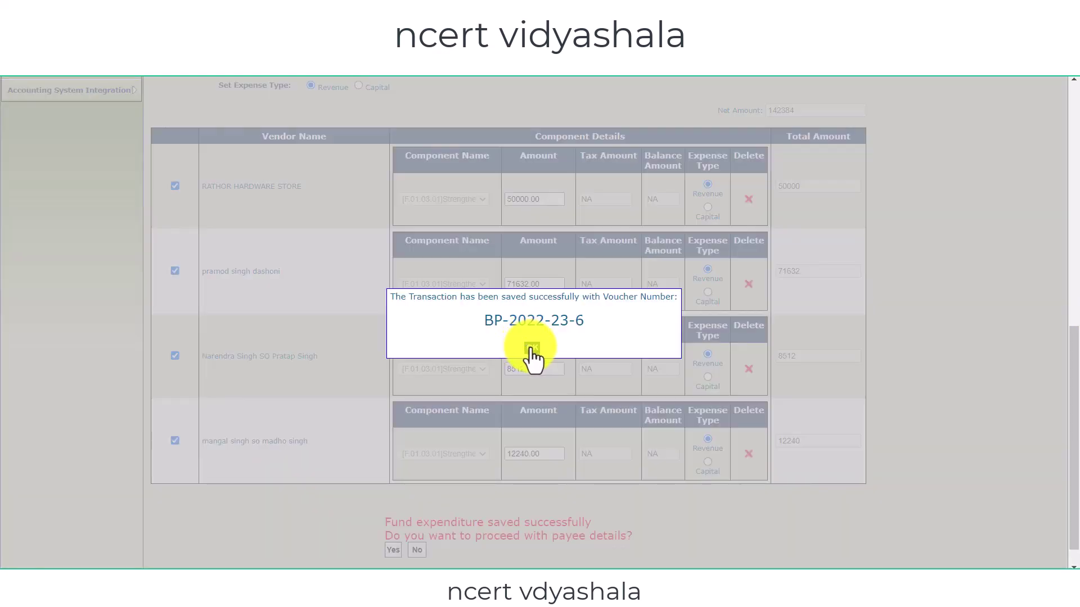
click(532, 349)
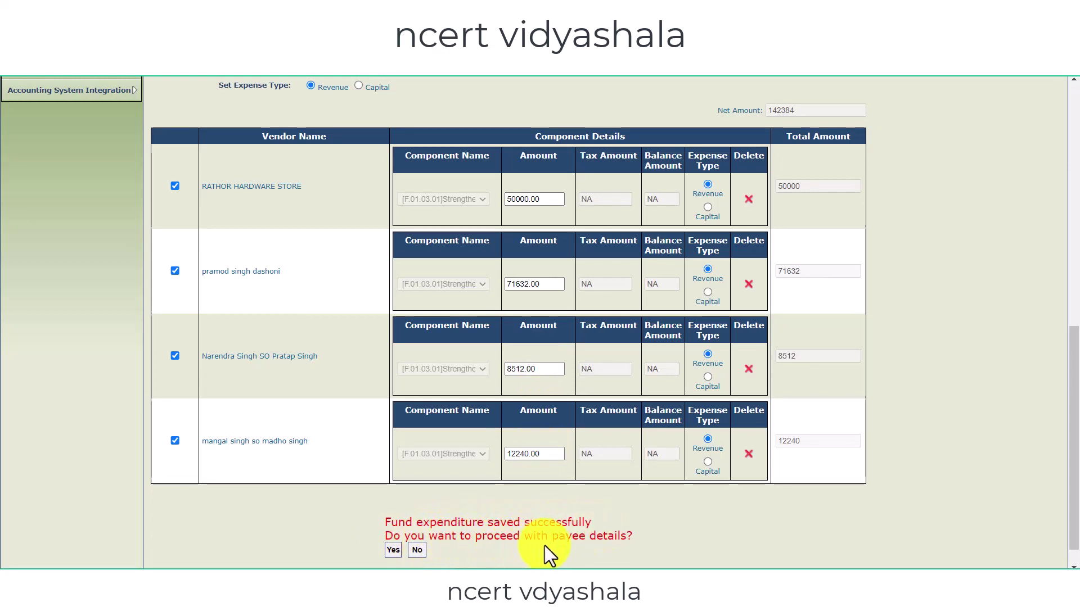
click(393, 552)
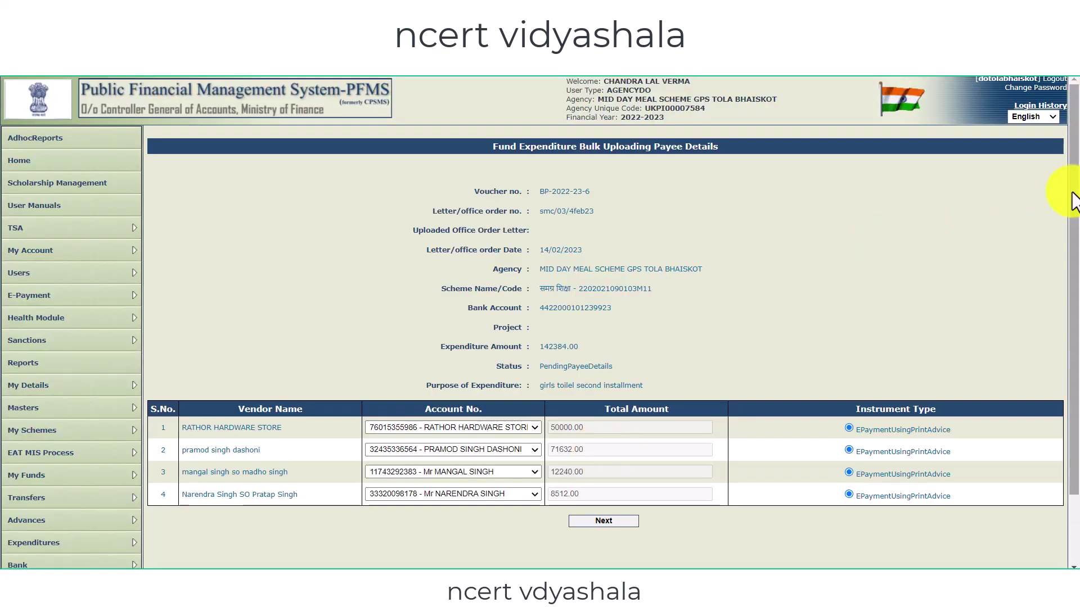
Step: Load the vendors' e-payment details and confirm them with passbook narrations "tile etc", "labor", "velding" and "Labor" in row order
drag(1074, 203, 1076, 291)
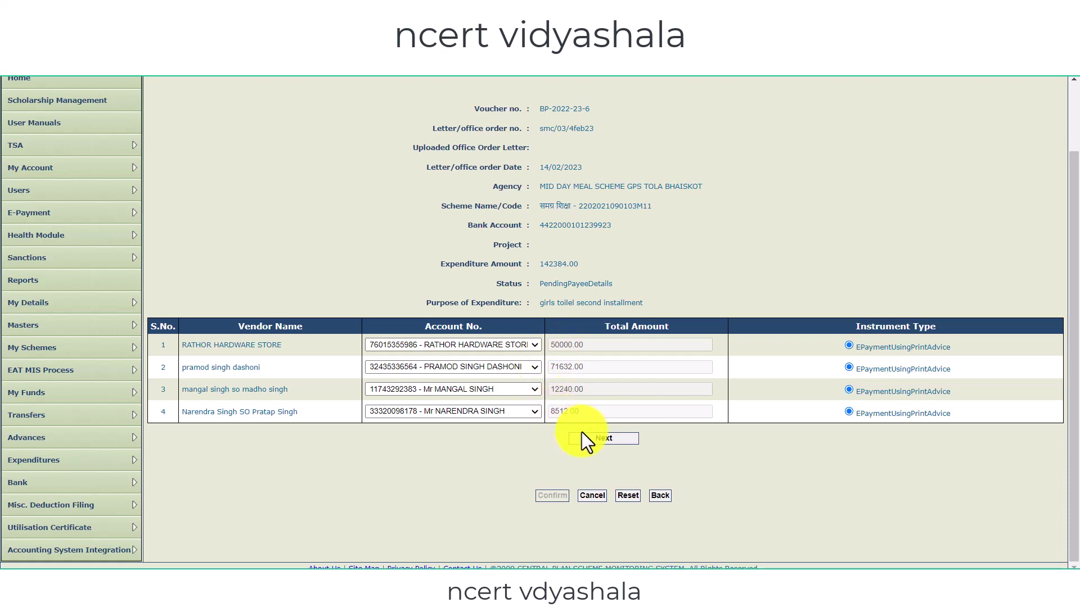
click(599, 442)
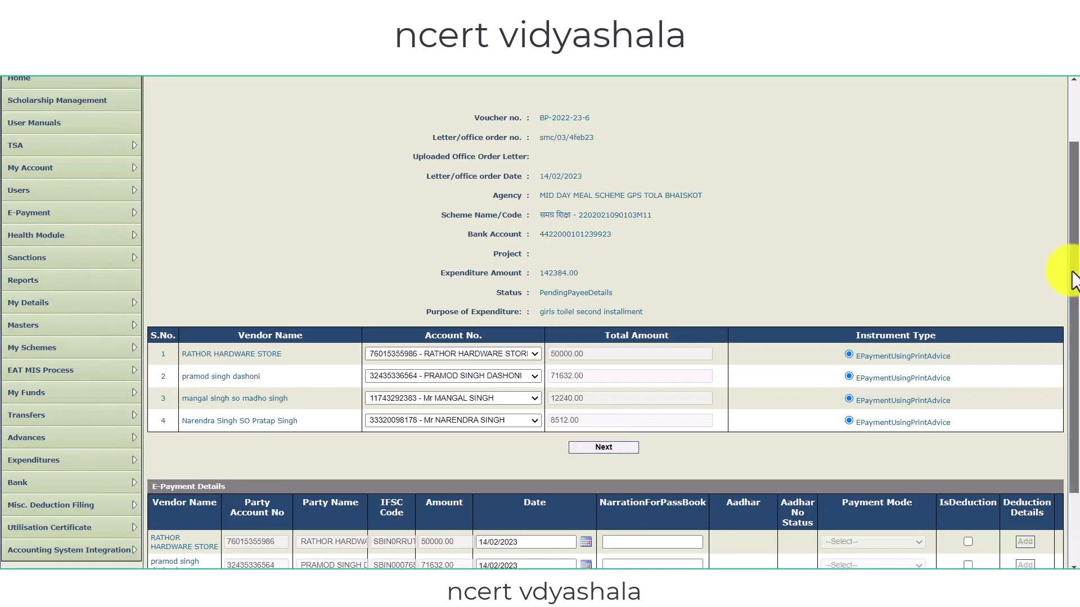
drag(1073, 279, 1068, 347)
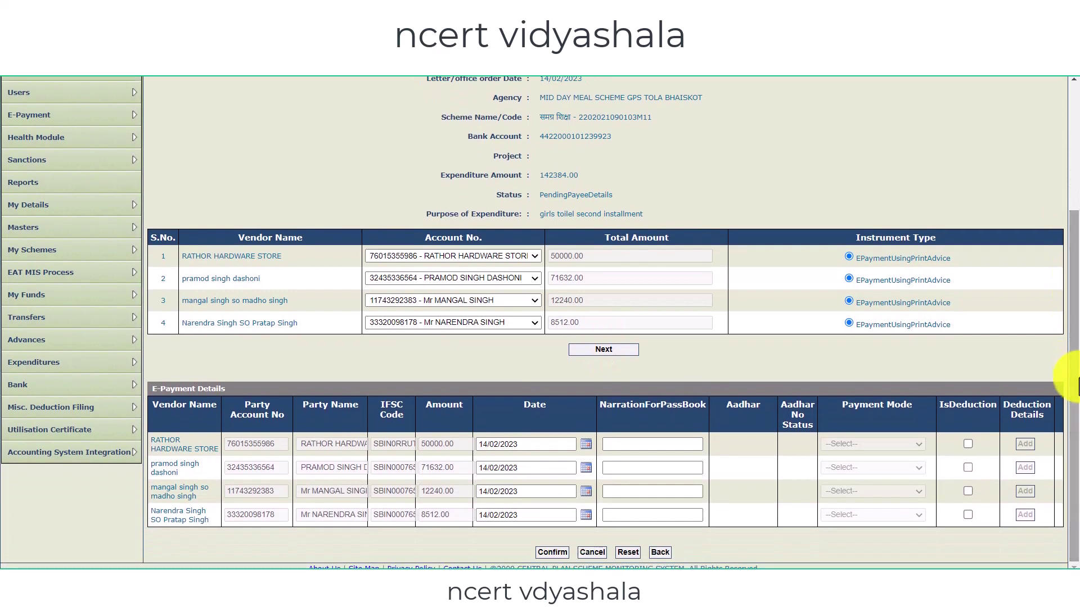
click(620, 446)
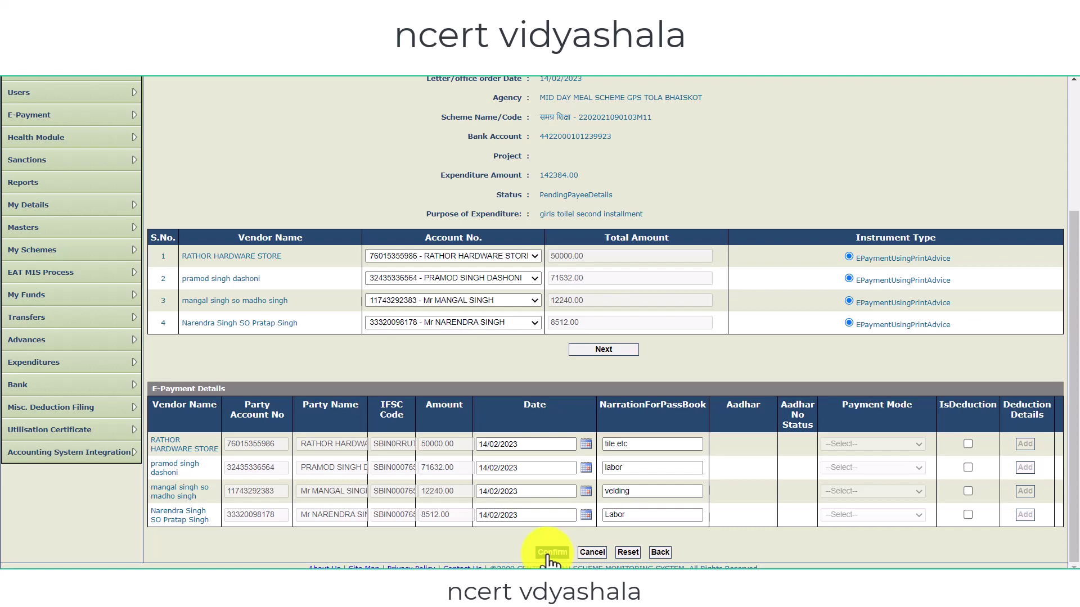
click(550, 554)
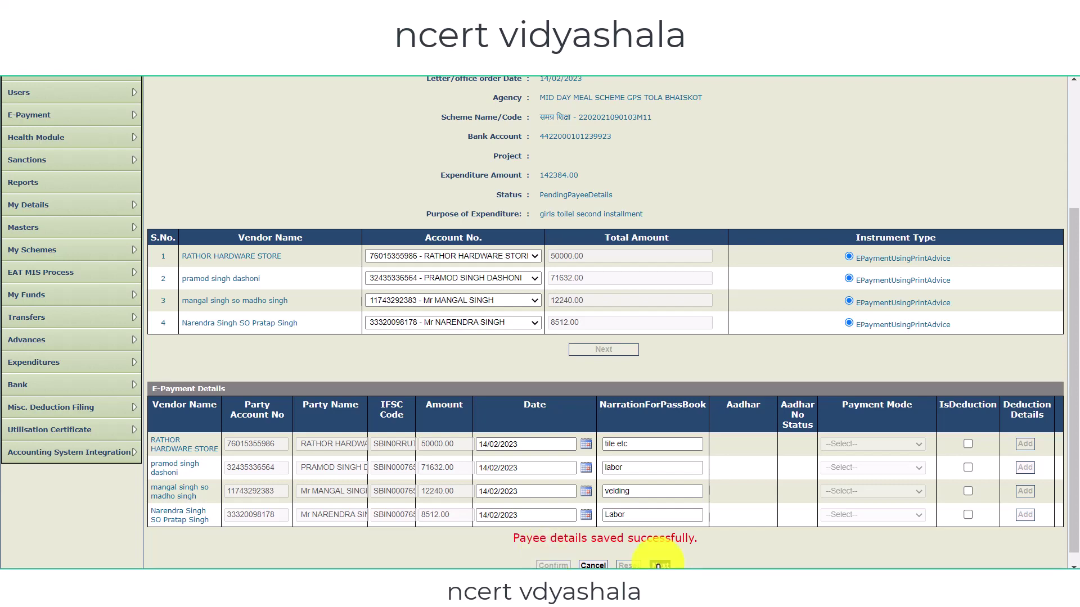
Step: Continue to the bulk expenditure's details page and submit the record for approval
click(659, 565)
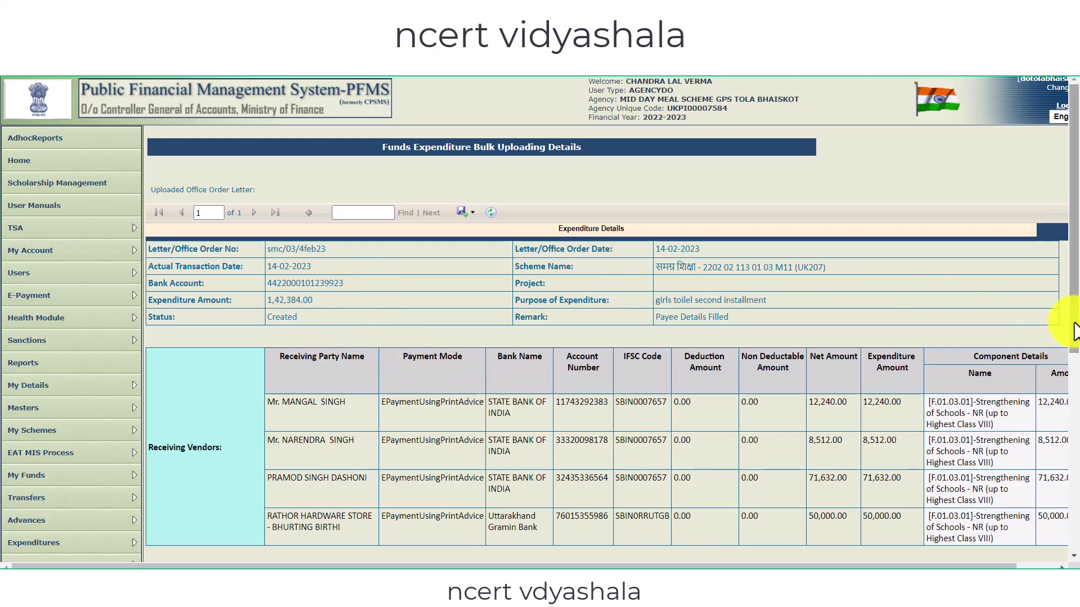
drag(1074, 332, 1075, 383)
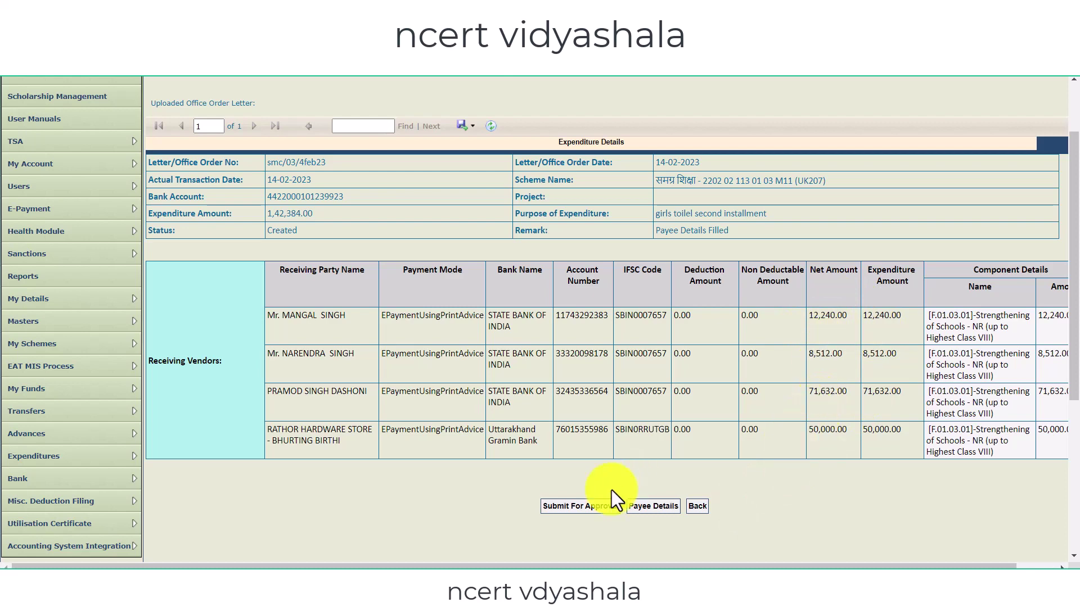
click(581, 506)
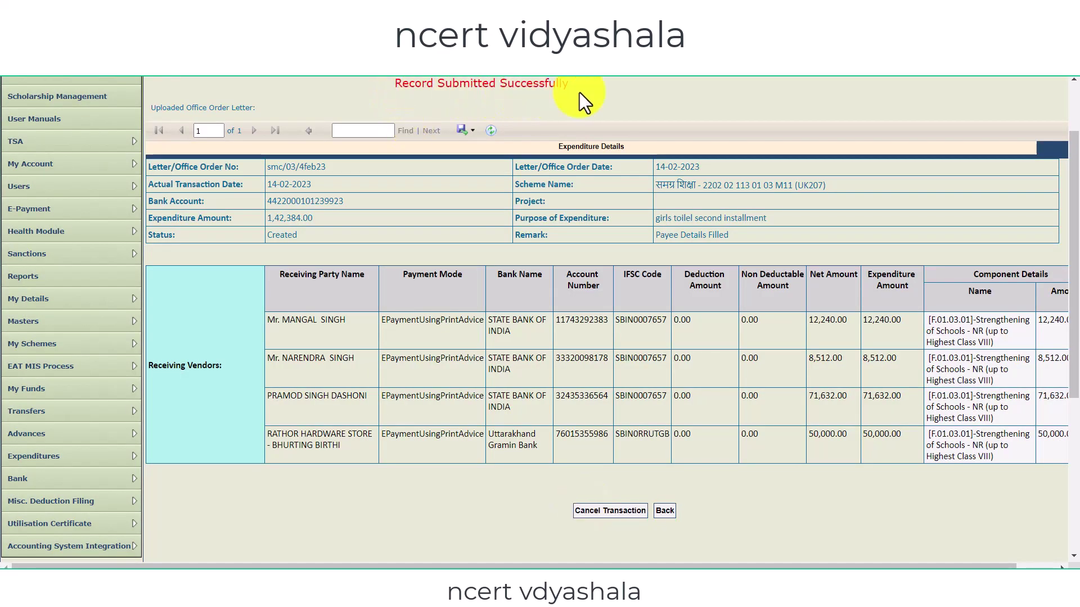
scroll(579, 92, up, 2)
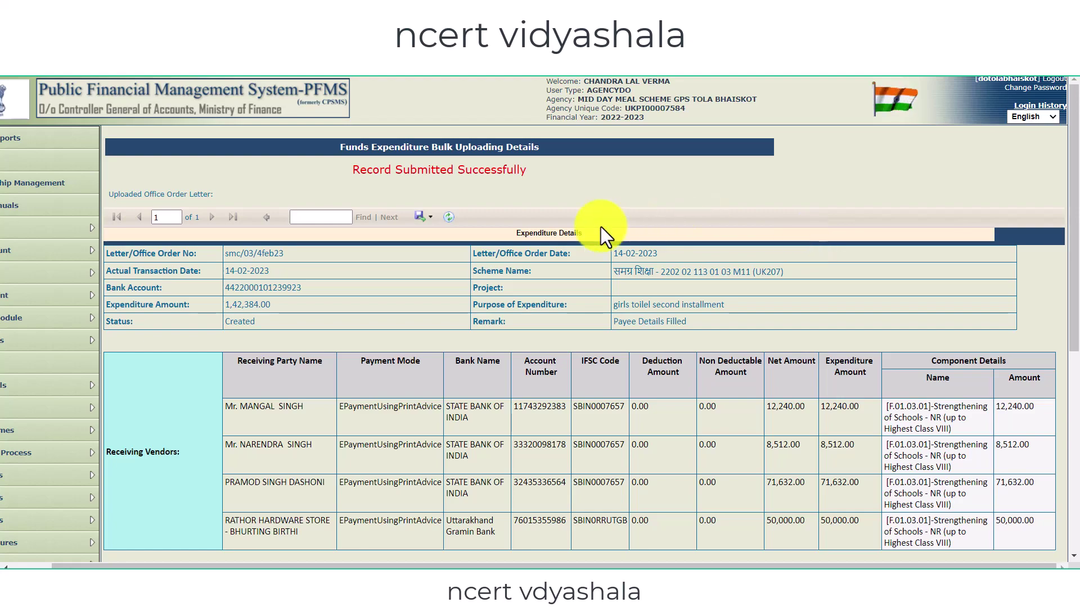